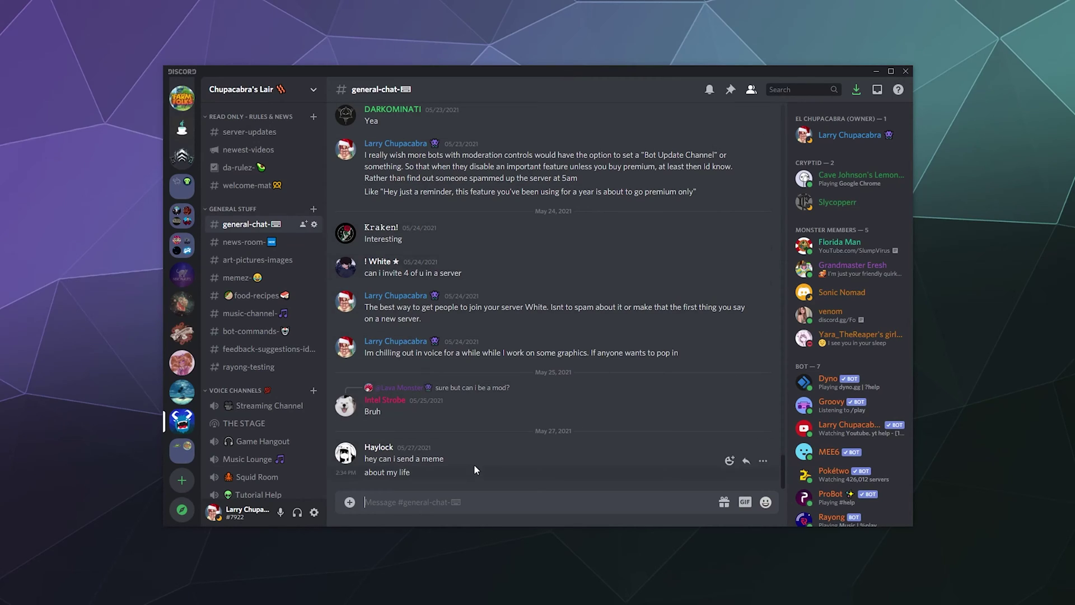
Open the profile of general-chat's latest poster and add the note "That this person has a connected Youtube. Might be cool to check out."
{"action": "right_click", "coordinate": [387, 447]}
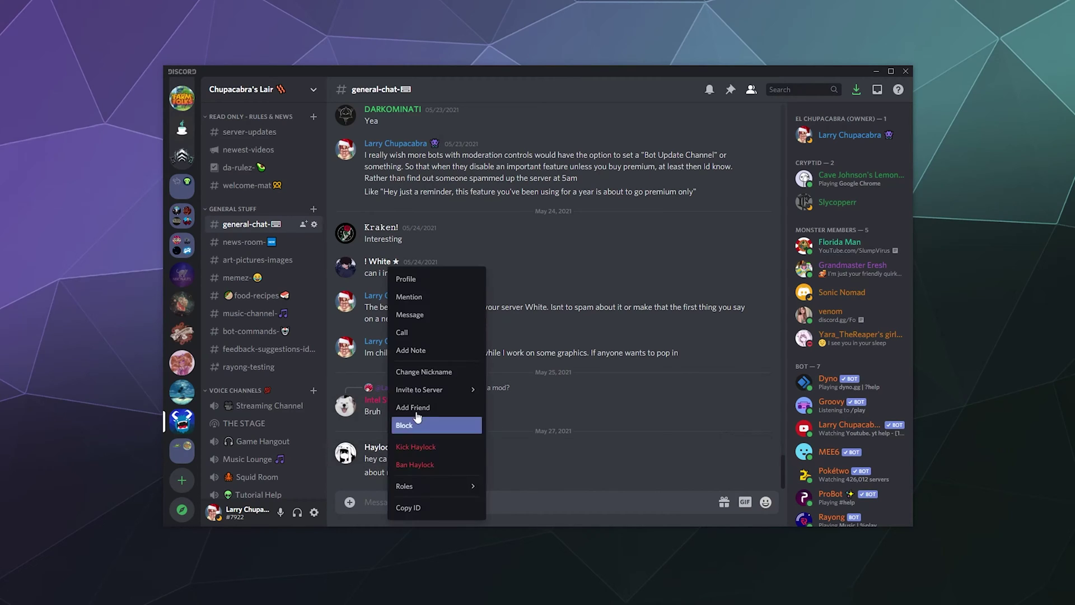
{"action": "left_click", "coordinate": [445, 284]}
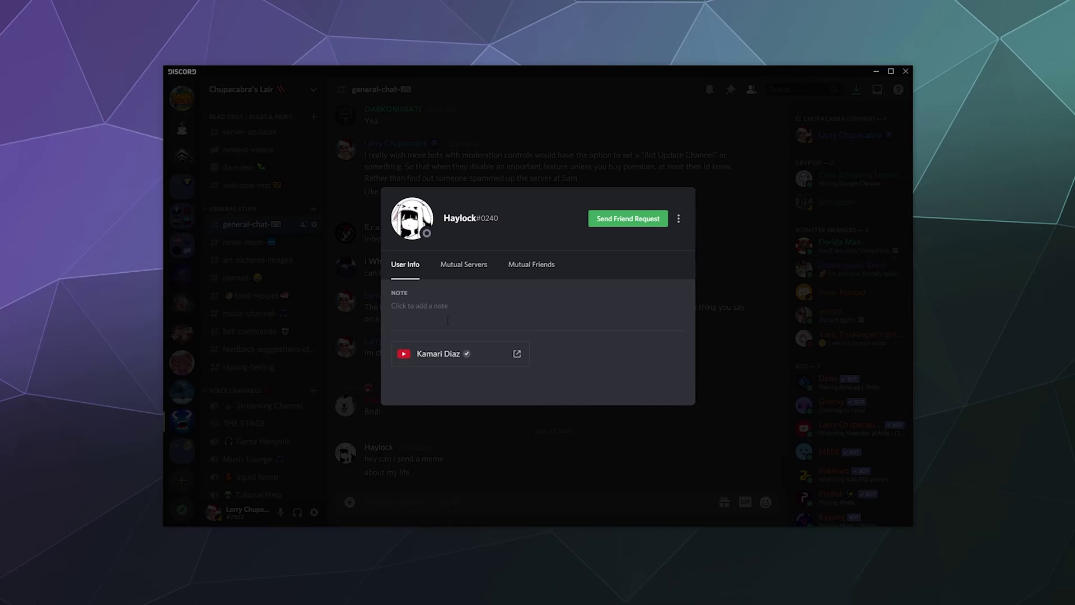
{"action": "left_click", "coordinate": [415, 309]}
{"action": "type", "text": "Th"}
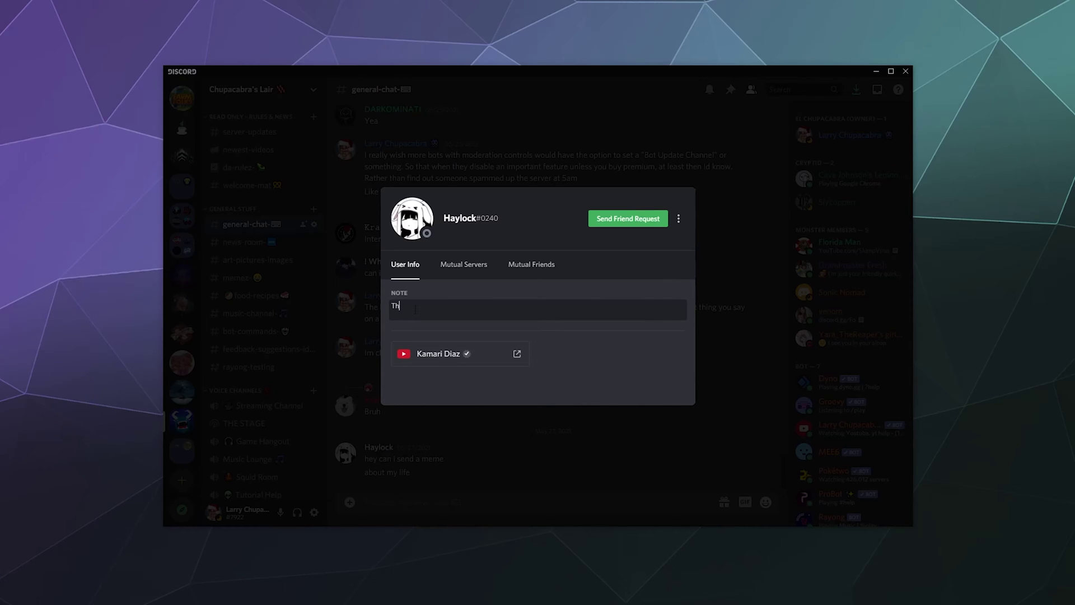
{"action": "type", "text": "at this person has a connected Youtube. Might be "}
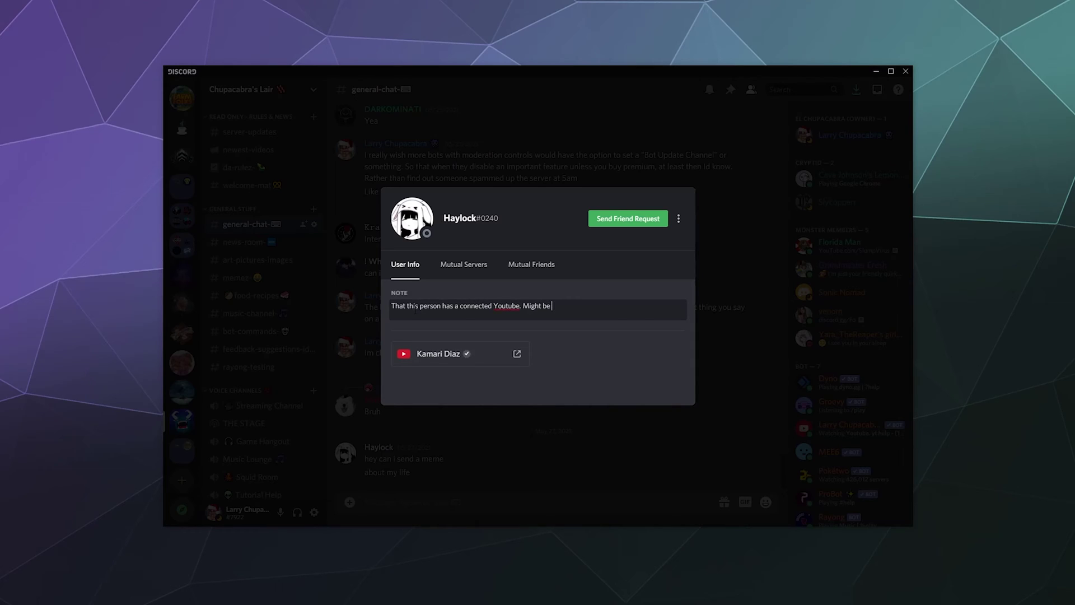
{"action": "type", "text": "cool to check out."}
{"action": "left_click", "coordinate": [660, 335]}
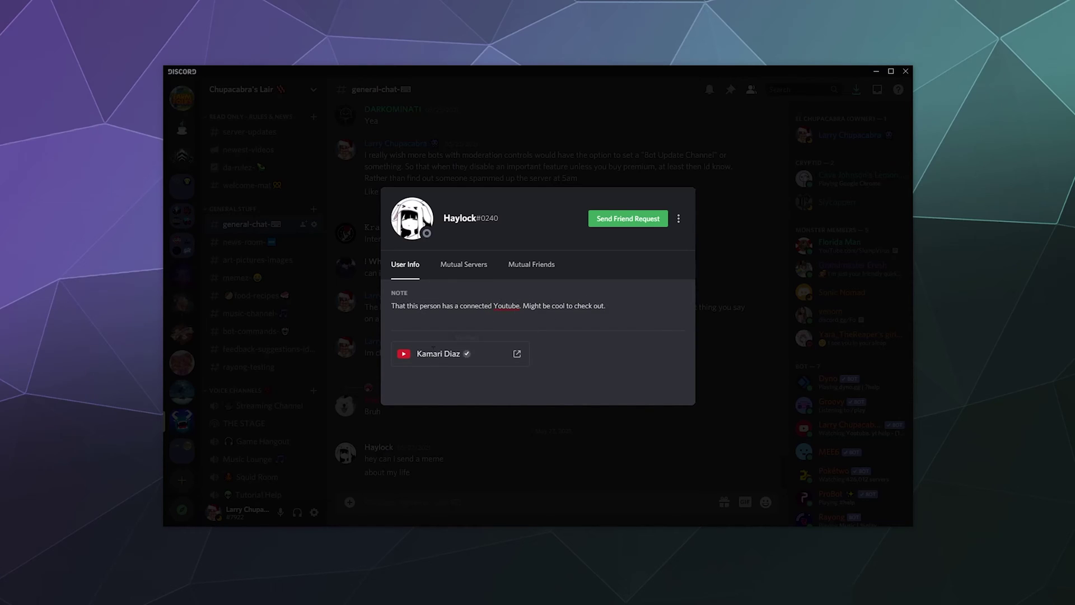
Delete the whole note from the member's profile
{"action": "left_click", "coordinate": [423, 307]}
{"action": "key", "text": "ctrl+a"}
{"action": "key", "text": "BackSpace"}
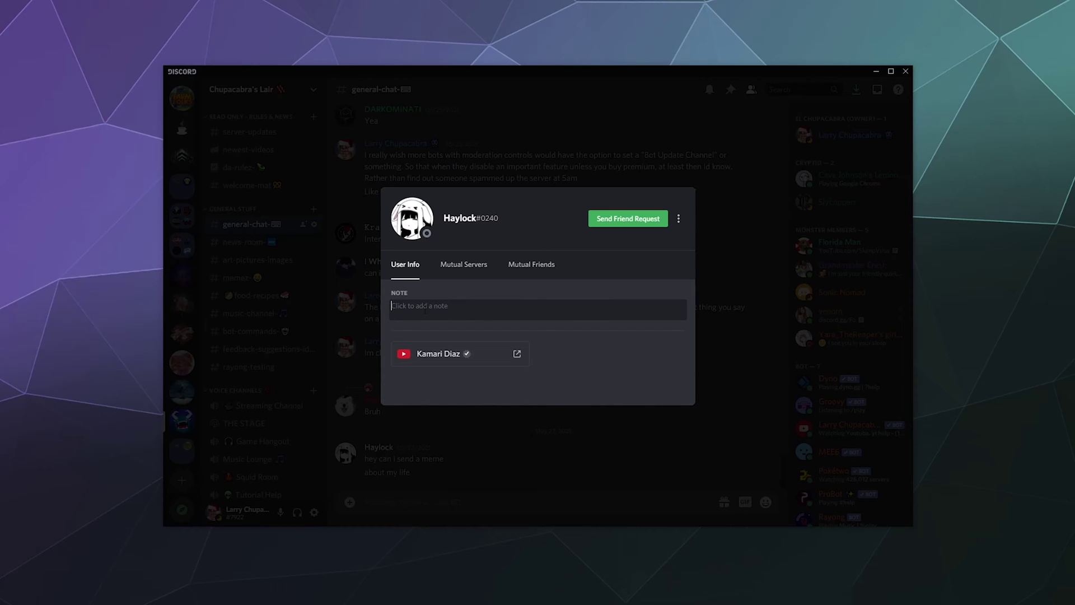
{"action": "left_click", "coordinate": [542, 355]}
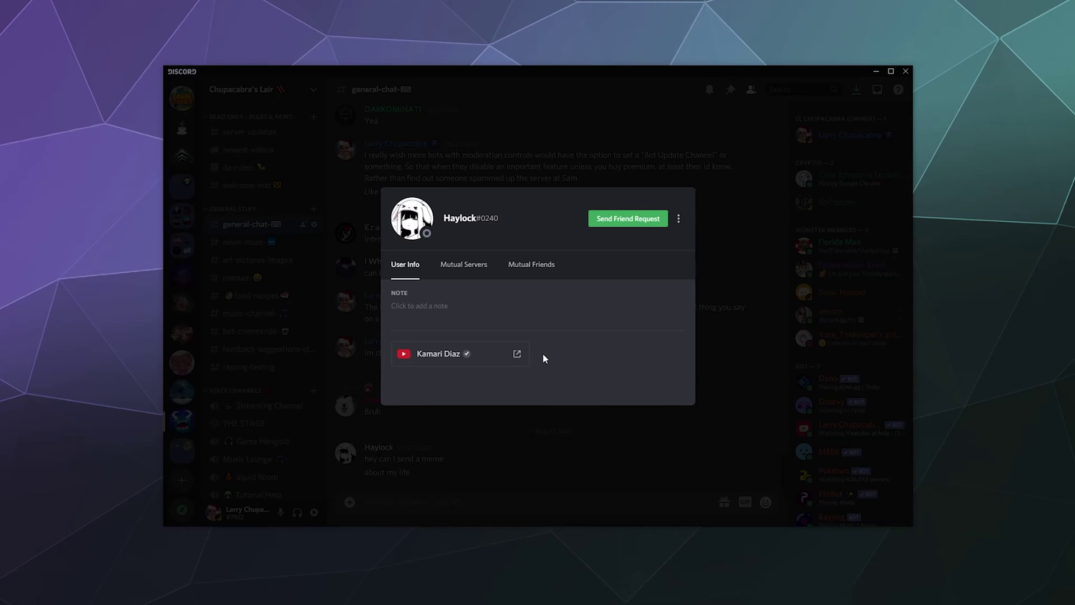
Review the member's mutual servers, mutual friends, extra profile options and user info, and close the profile
{"action": "left_click", "coordinate": [465, 265]}
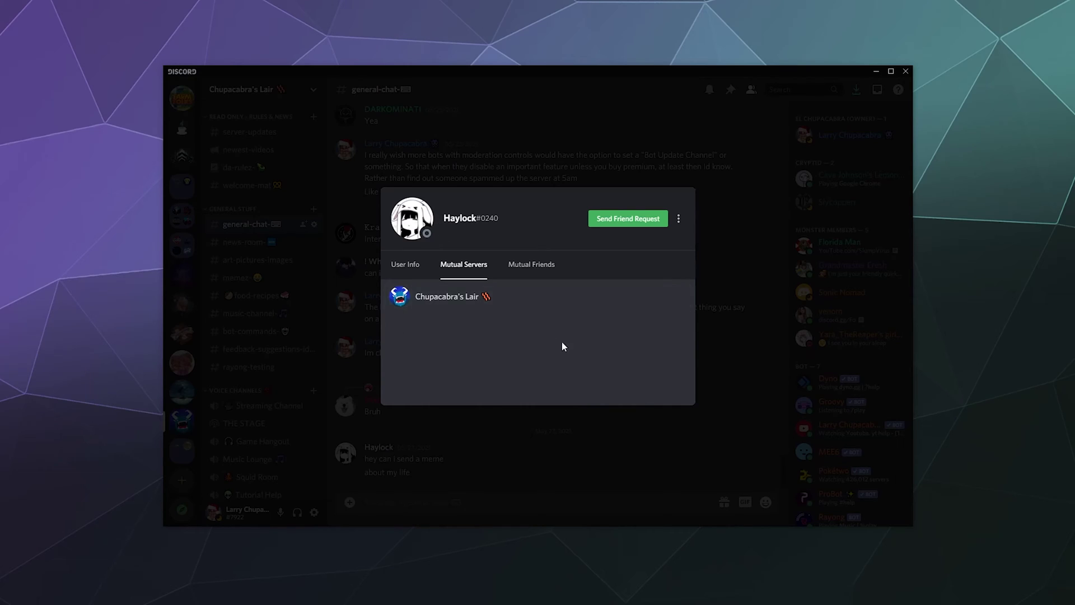
{"action": "left_click", "coordinate": [535, 279]}
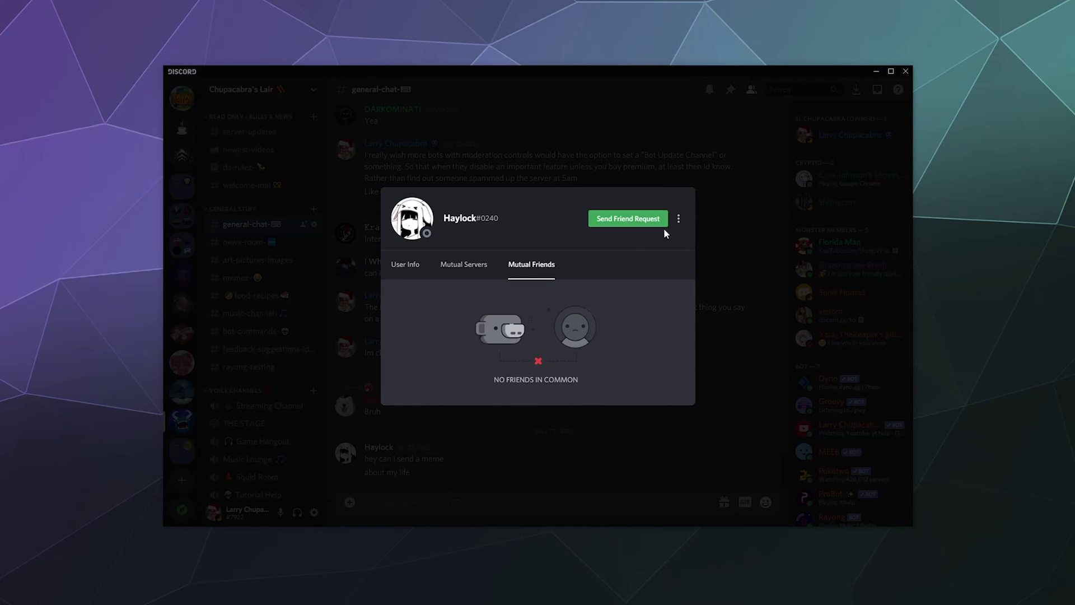
{"action": "left_click", "coordinate": [679, 219]}
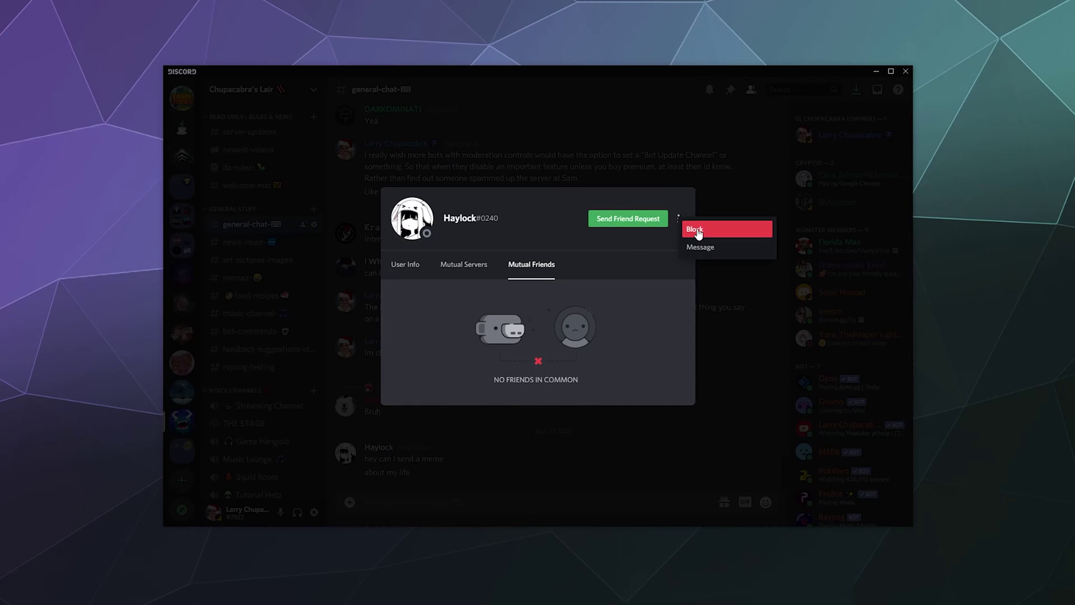
{"action": "left_click", "coordinate": [620, 247]}
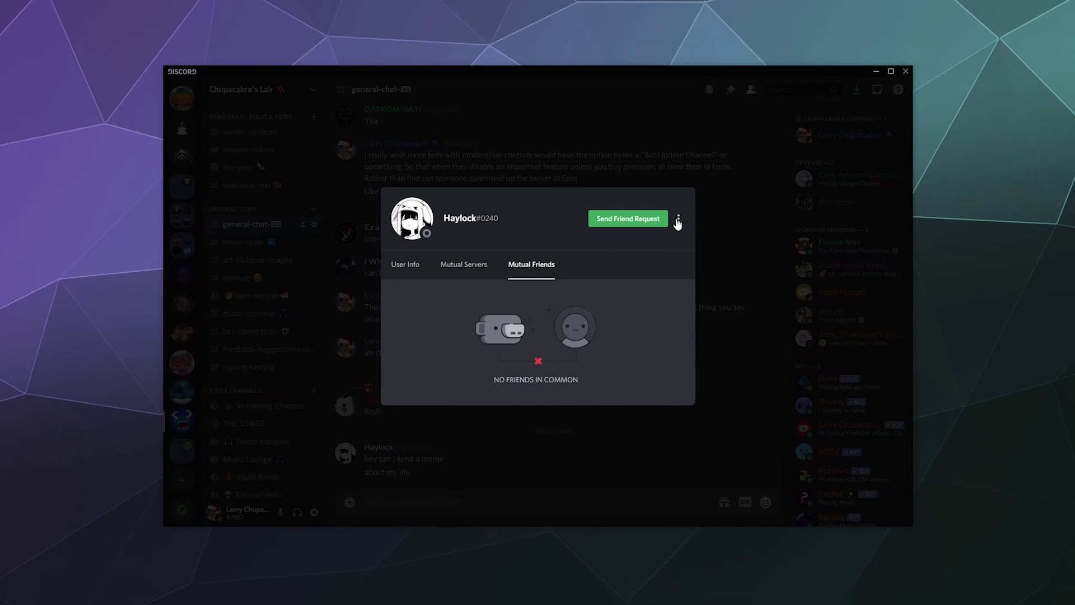
{"action": "double_click", "coordinate": [462, 224]}
{"action": "left_click_drag", "start_coordinate": [503, 223], "coordinate": [424, 227]}
{"action": "left_click", "coordinate": [409, 265]}
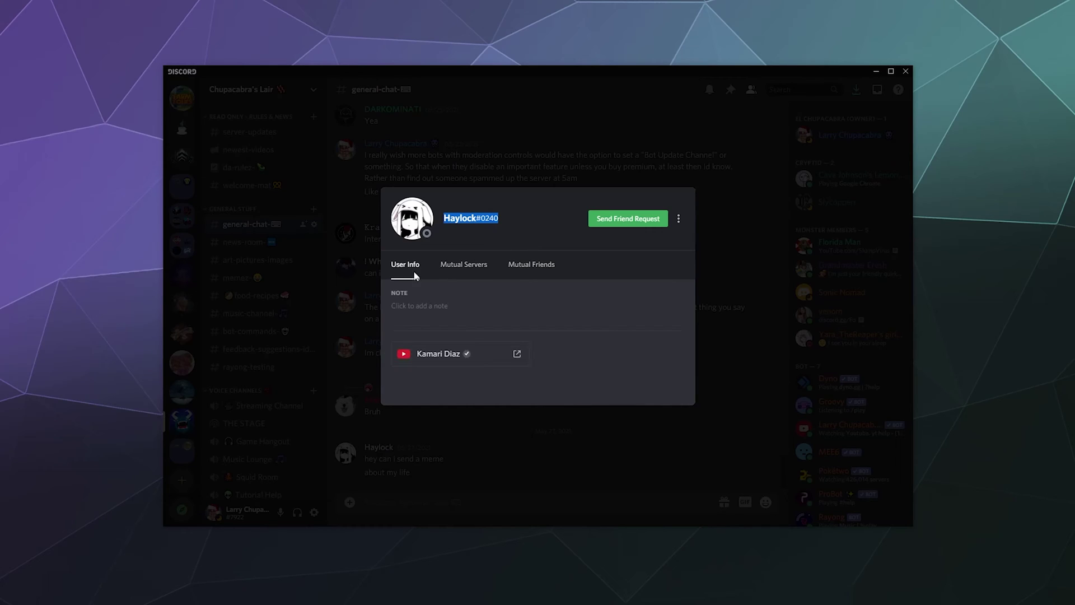
{"action": "left_click", "coordinate": [753, 318]}
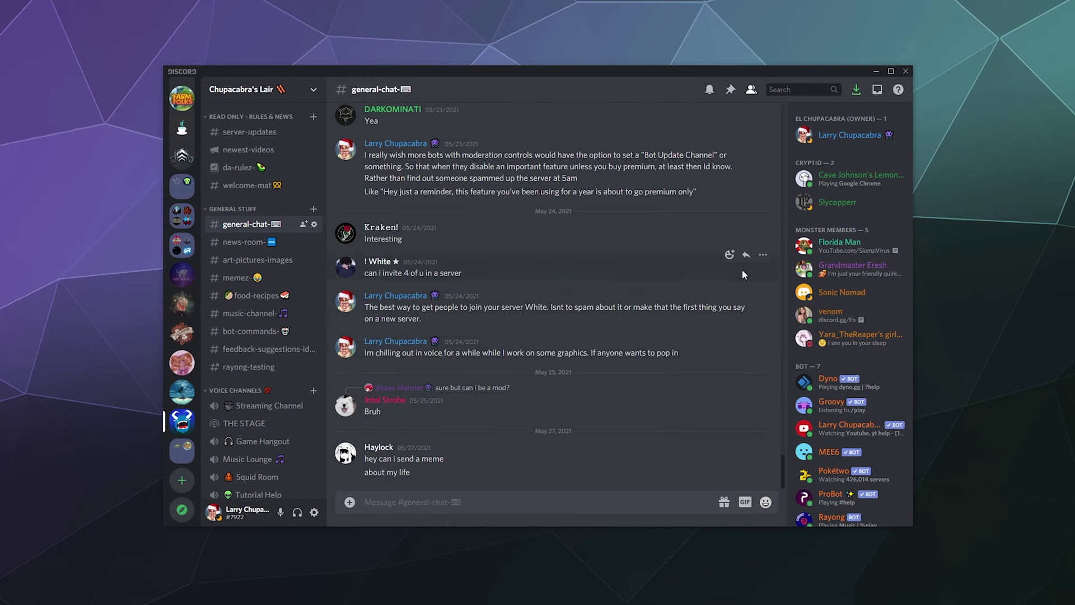
View the profile of the second member in the Cryptid group, including mutual servers and mutual friends, and close it
{"action": "right_click", "coordinate": [829, 202]}
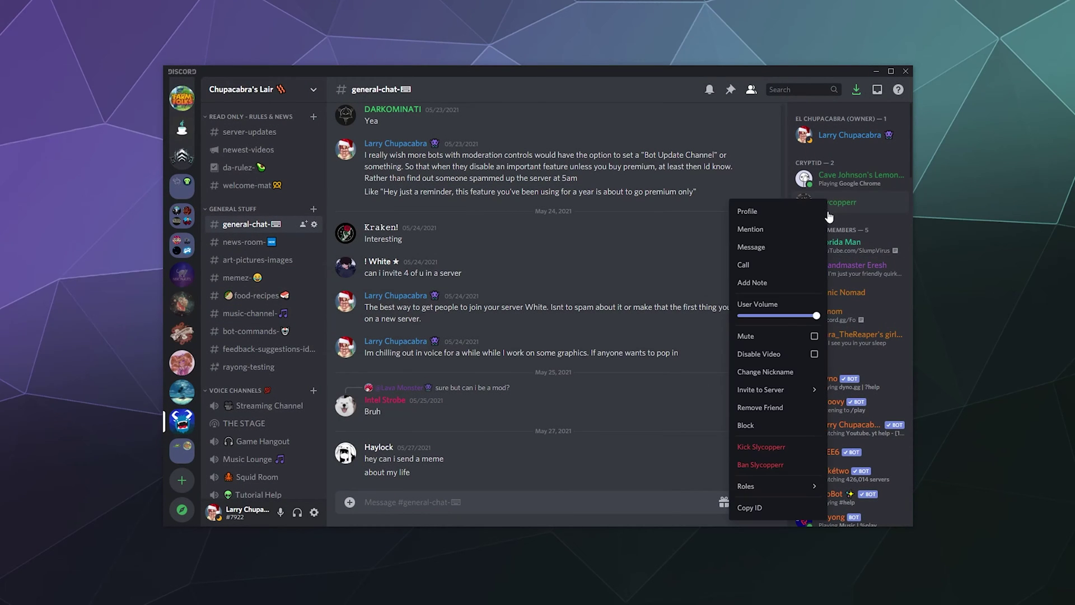
{"action": "left_click", "coordinate": [758, 214]}
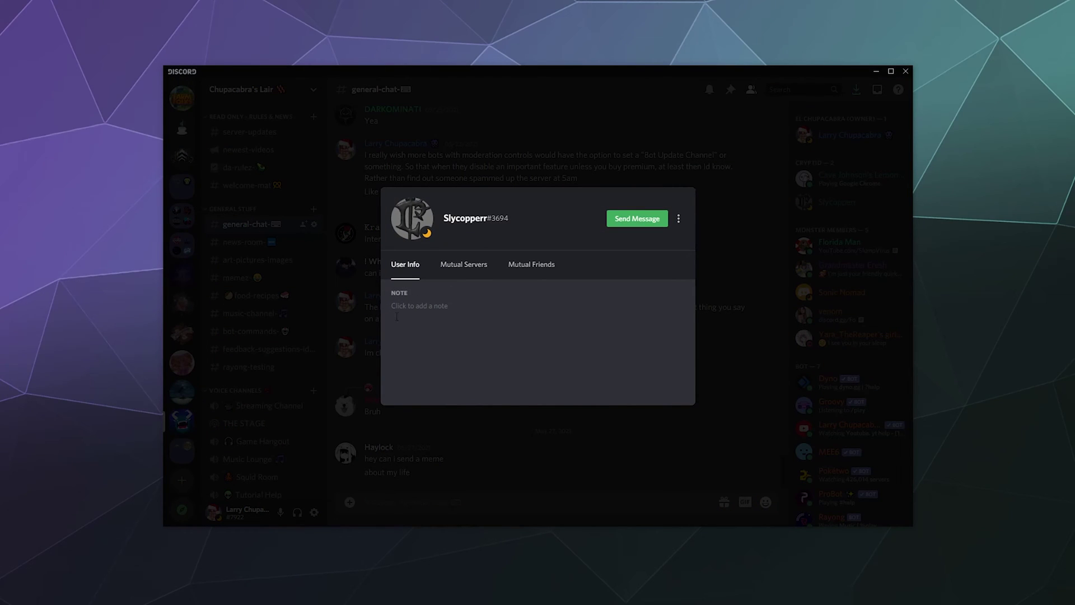
{"action": "left_click", "coordinate": [477, 274]}
{"action": "left_click", "coordinate": [532, 273]}
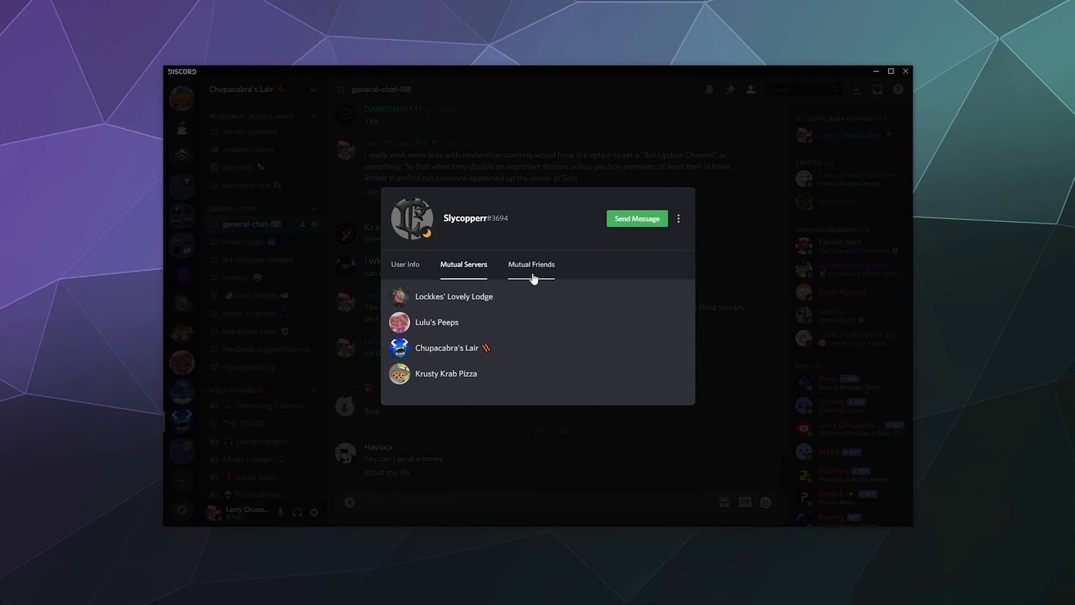
{"action": "scroll", "coordinate": [504, 319], "scroll_direction": "down", "scroll_amount": 2}
{"action": "scroll", "coordinate": [492, 332], "scroll_direction": "down", "scroll_amount": 2}
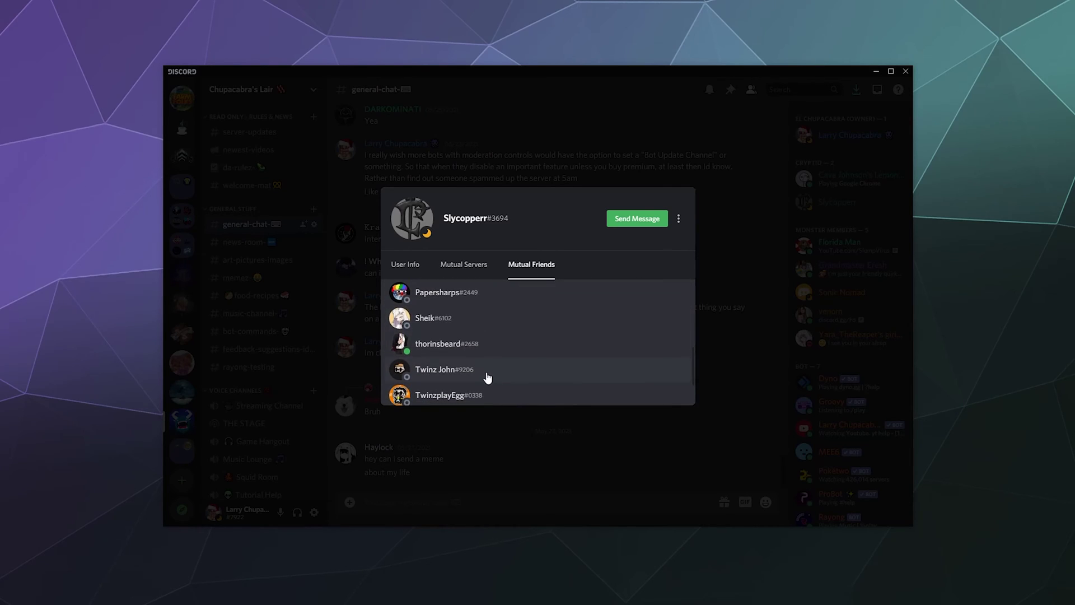
{"action": "scroll", "coordinate": [490, 374], "scroll_direction": "down", "scroll_amount": 1}
{"action": "left_click", "coordinate": [418, 274]}
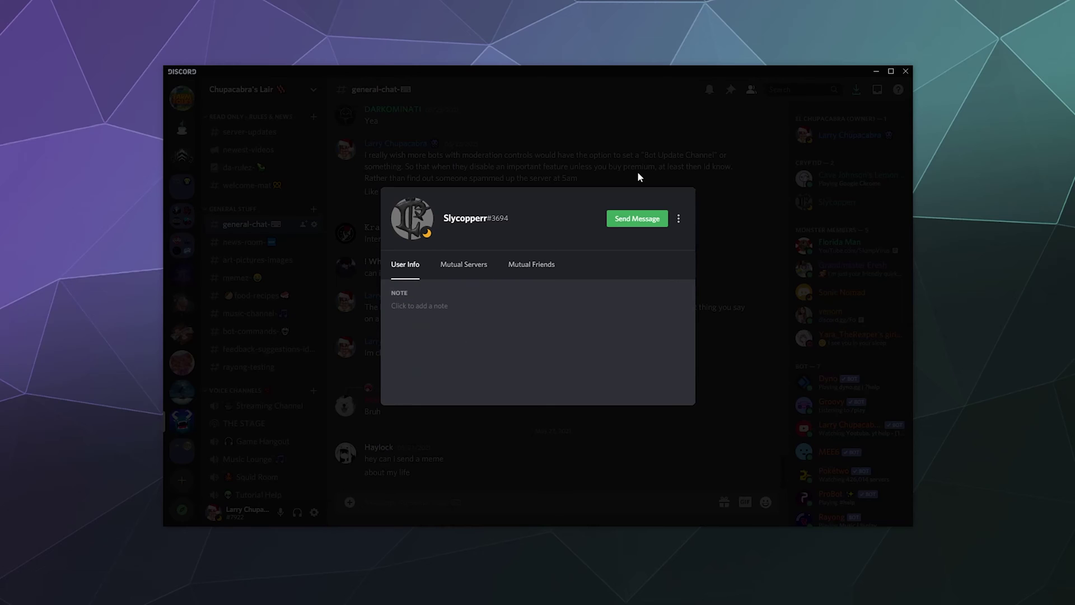
{"action": "left_click", "coordinate": [638, 171]}
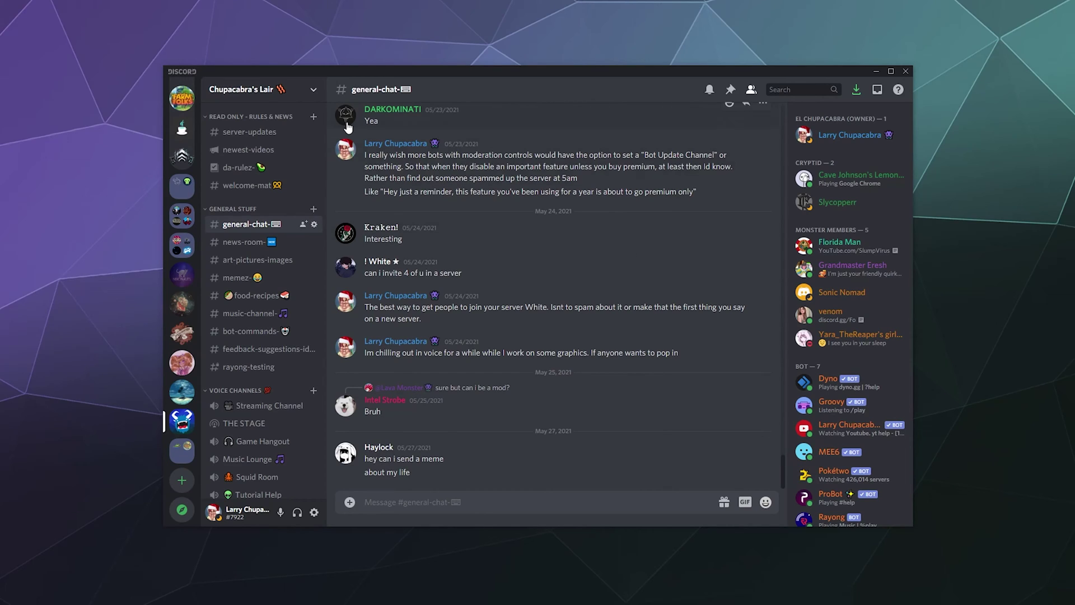
Go to the Friends page and view the pending friend requests
{"action": "scroll", "coordinate": [188, 144], "scroll_direction": "down", "scroll_amount": 5}
{"action": "scroll", "coordinate": [188, 144], "scroll_direction": "up", "scroll_amount": 5}
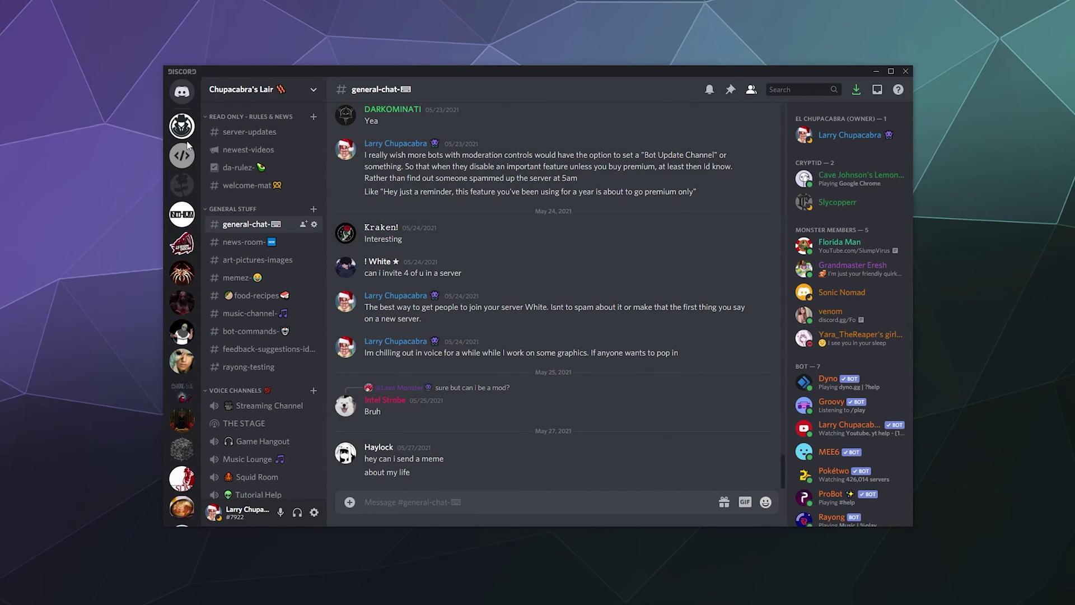
{"action": "left_click", "coordinate": [182, 91]}
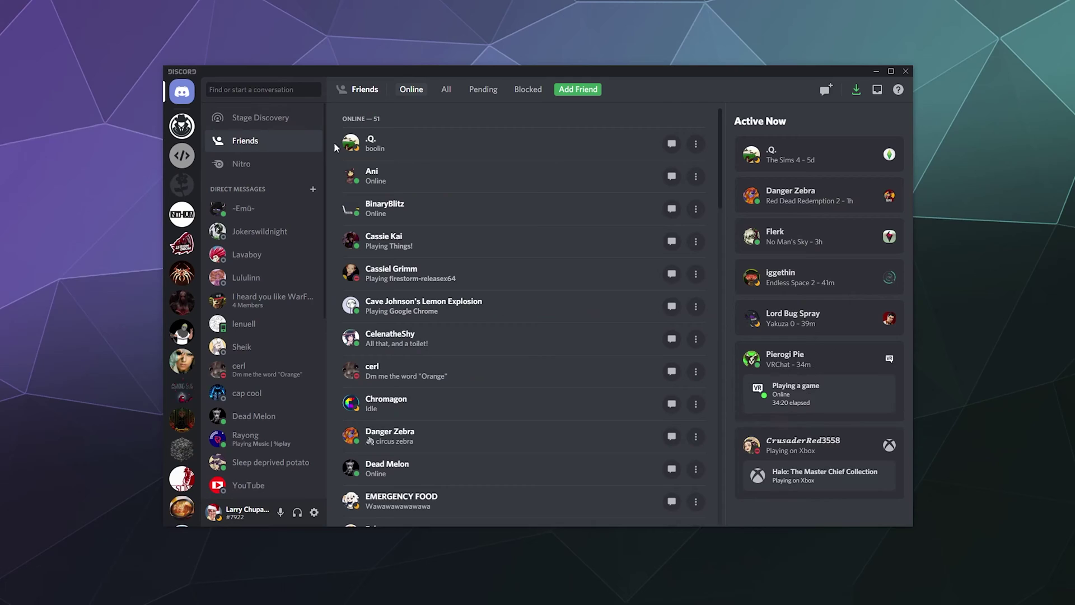
{"action": "left_click", "coordinate": [483, 90]}
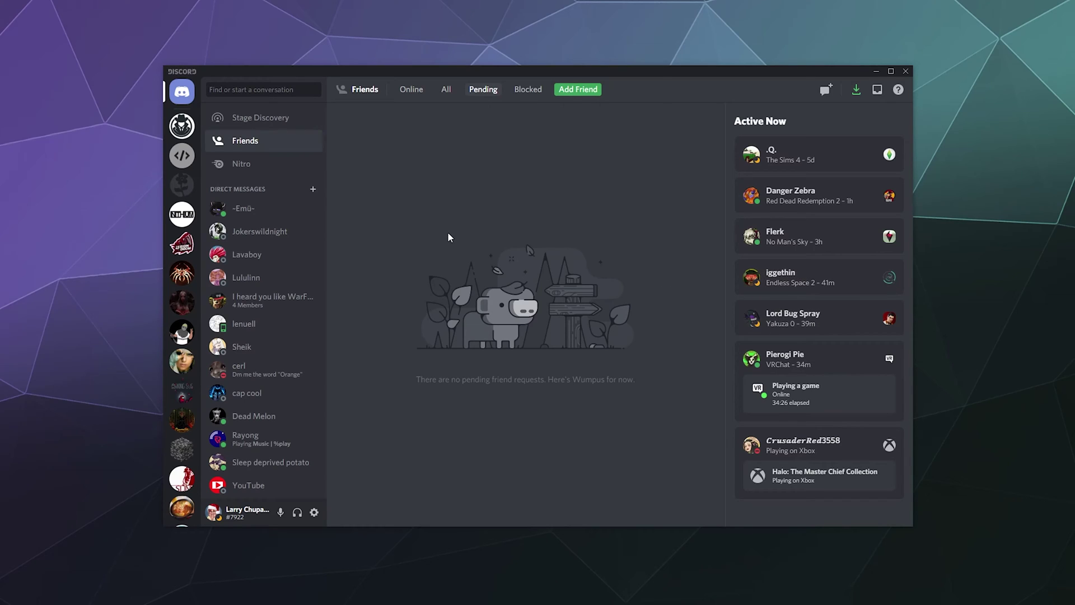
View the profile of the third direct-message contact, including mutual servers and mutual friends, and close it
{"action": "right_click", "coordinate": [283, 257]}
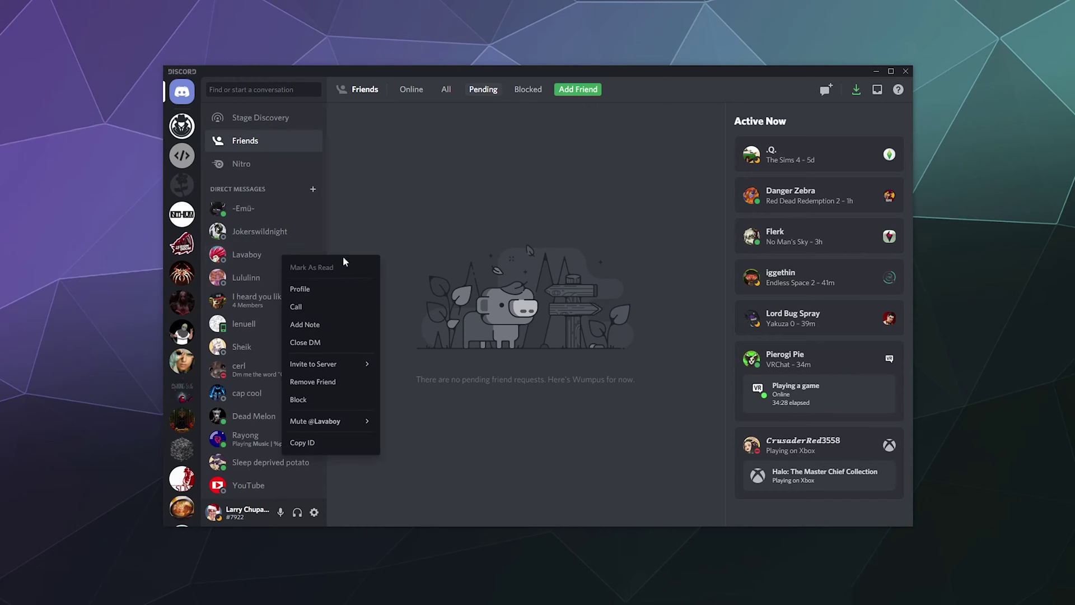
{"action": "left_click", "coordinate": [336, 288]}
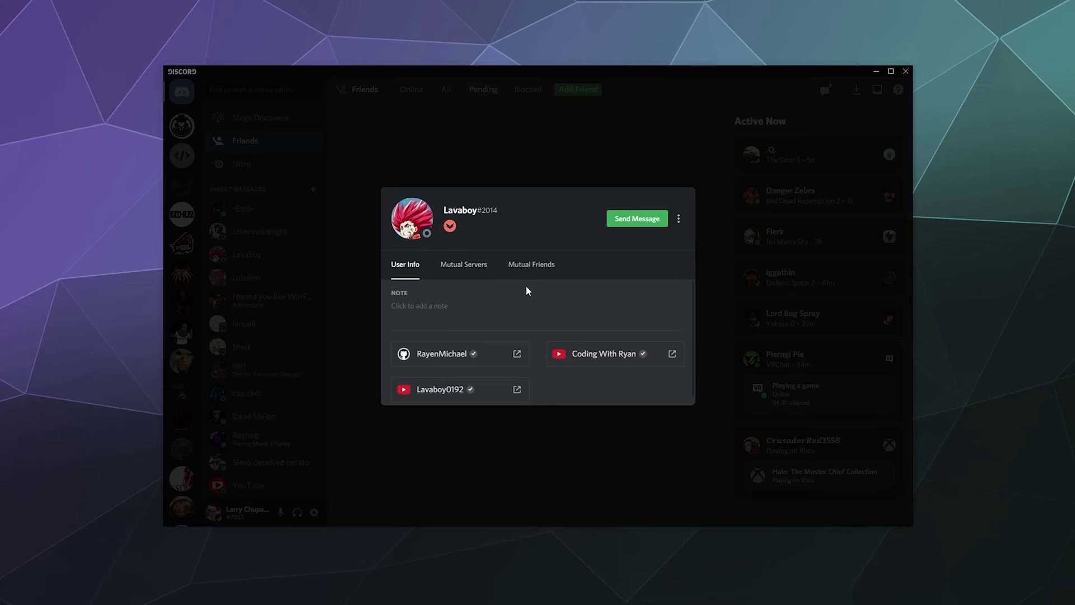
{"action": "left_click", "coordinate": [476, 277]}
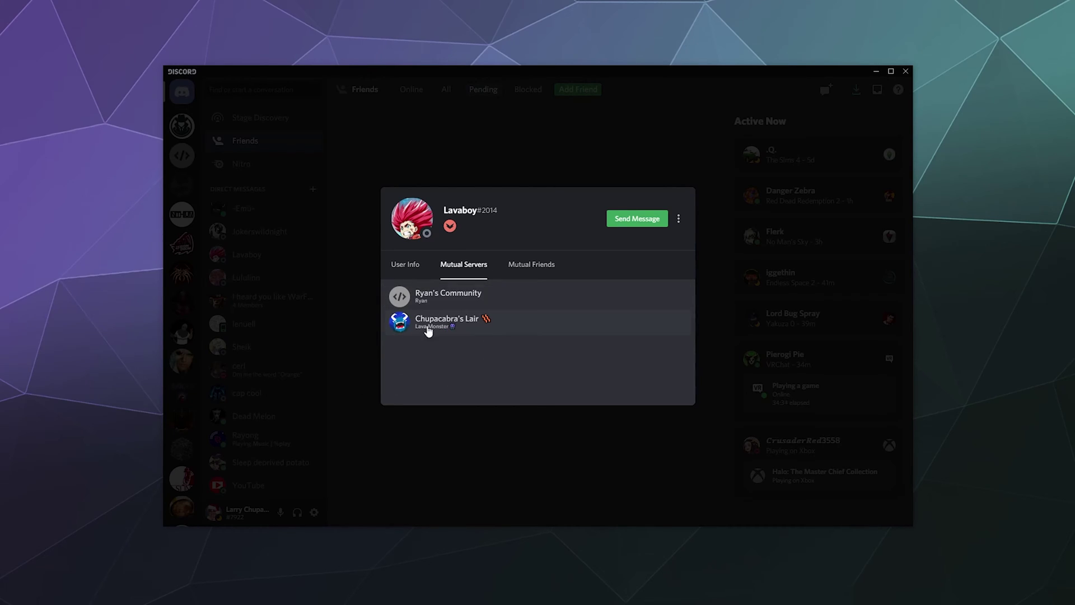
{"action": "left_click", "coordinate": [531, 265]}
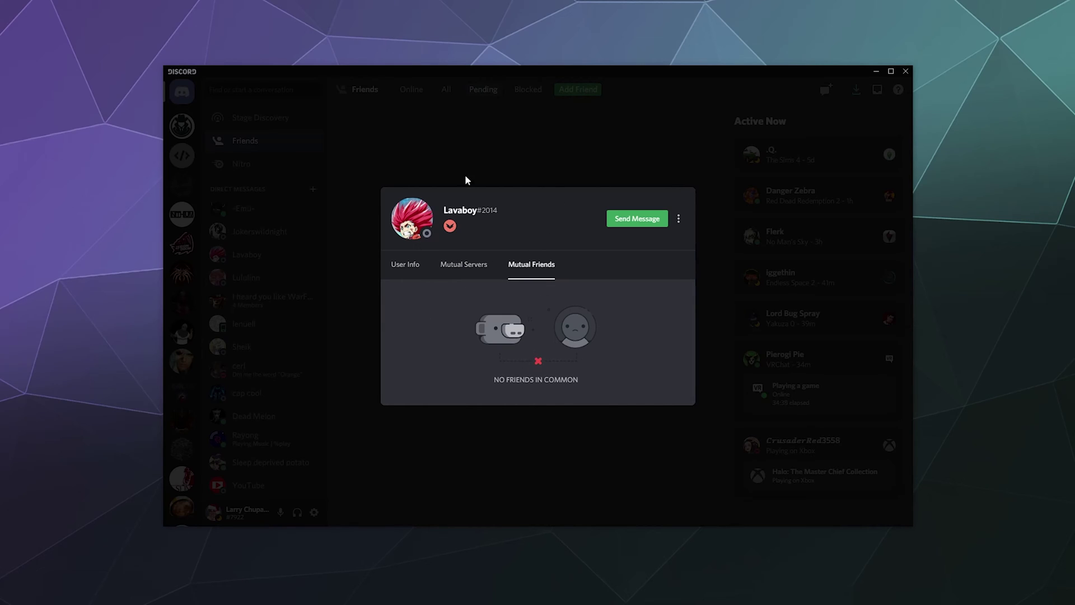
{"action": "left_click", "coordinate": [506, 163]}
{"action": "scroll", "coordinate": [266, 445], "scroll_direction": "down", "scroll_amount": 3}
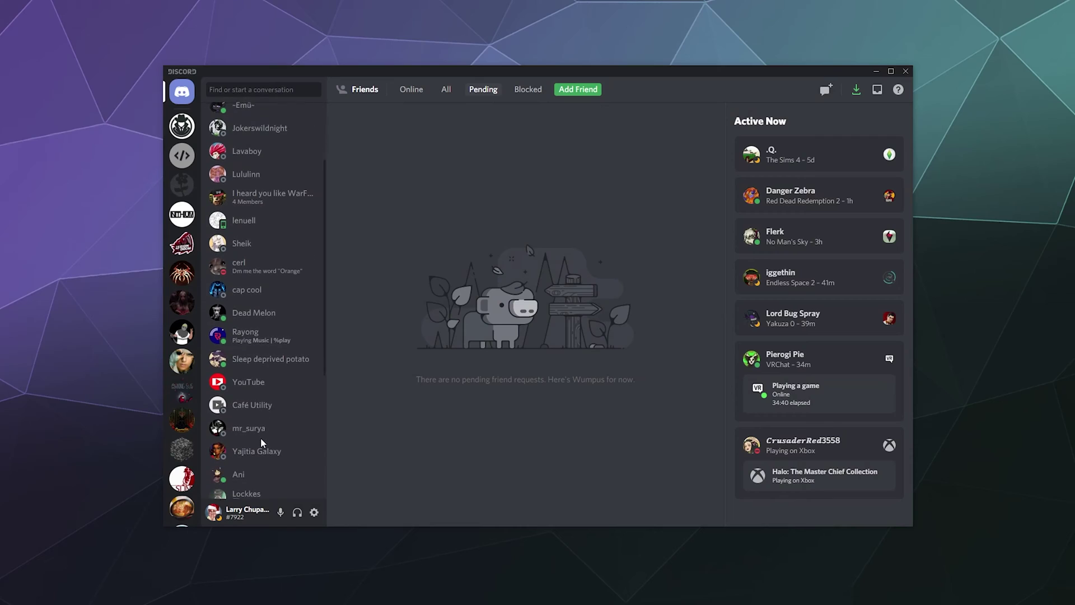
{"action": "right_click", "coordinate": [252, 376]}
{"action": "left_click", "coordinate": [414, 413]}
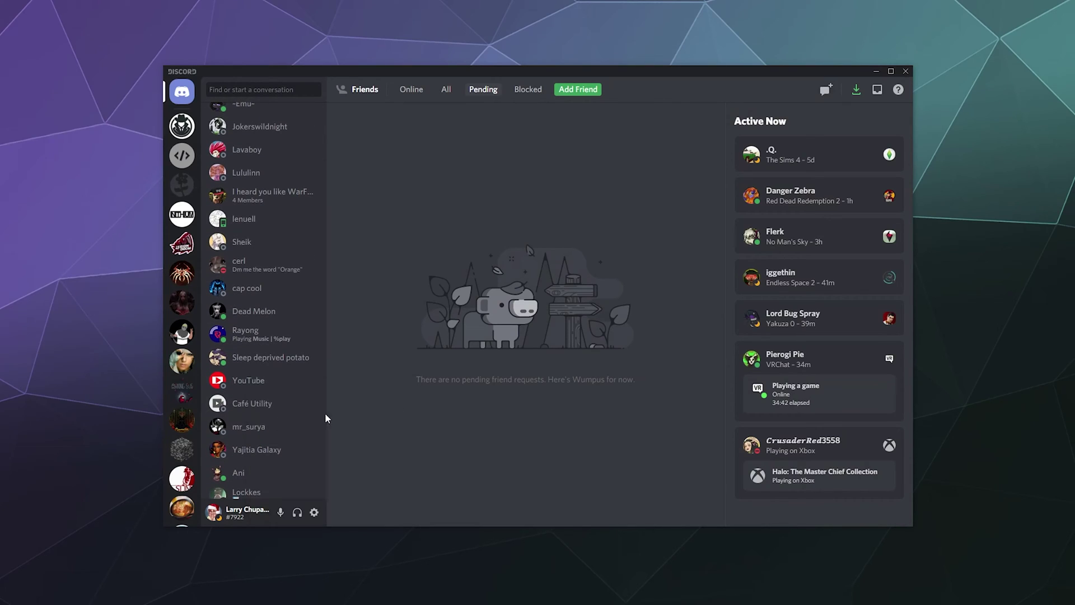
Return to the Chupacabra's Lair server and check its privacy setting for direct messages from server members
{"action": "scroll", "coordinate": [185, 437], "scroll_direction": "down", "scroll_amount": 5}
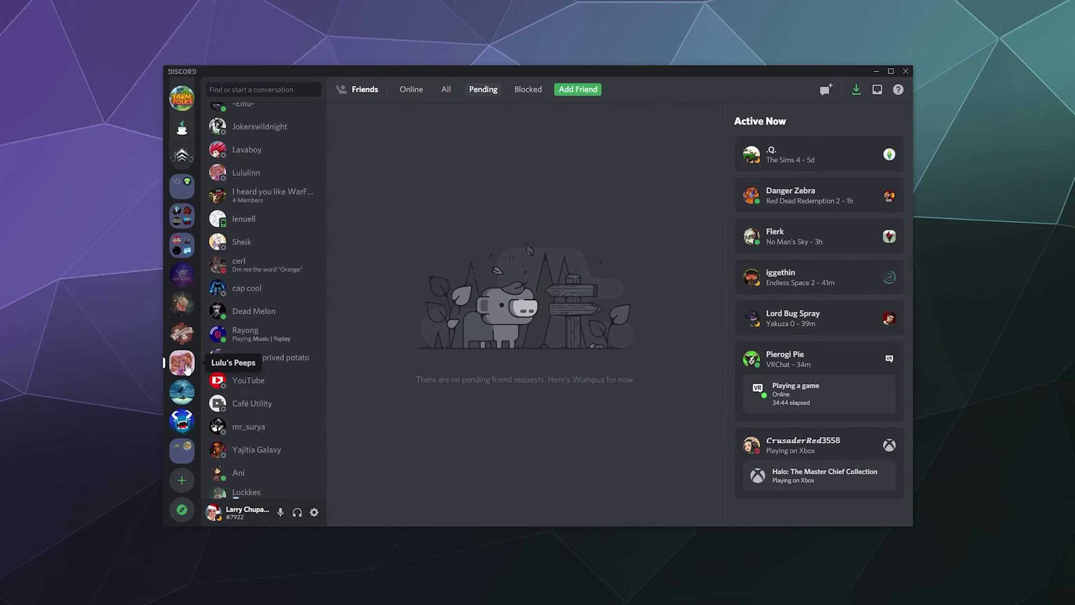
{"action": "left_click", "coordinate": [187, 430]}
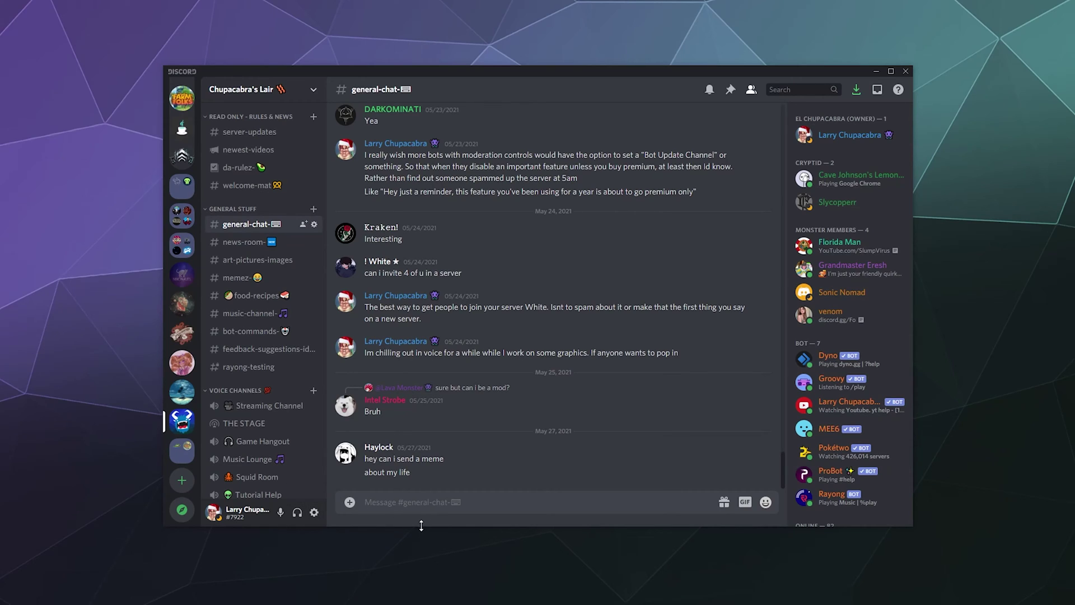
{"action": "right_click", "coordinate": [185, 425]}
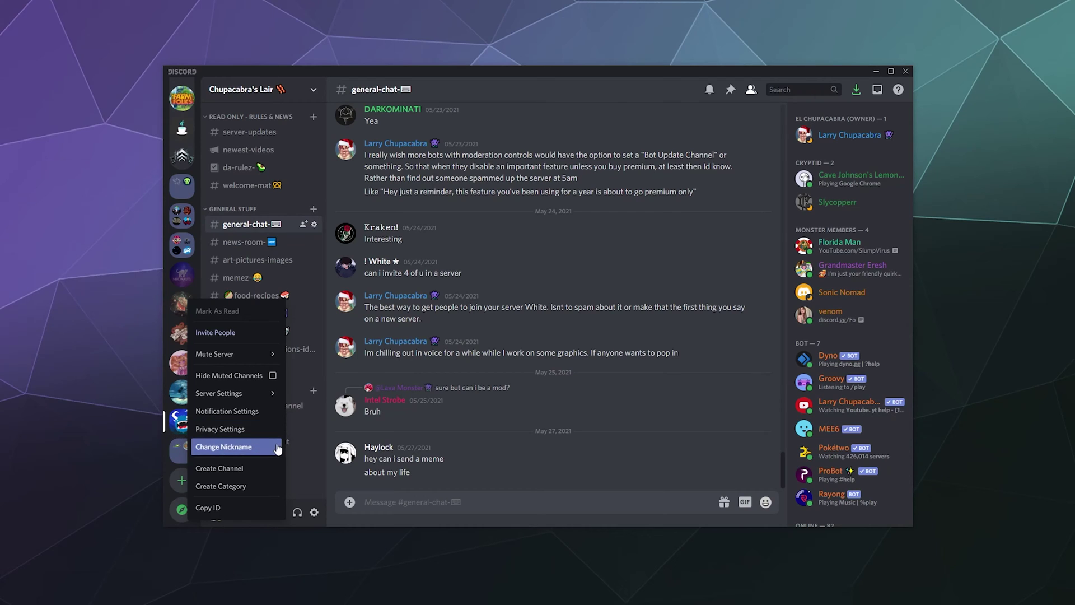
{"action": "left_click", "coordinate": [245, 435]}
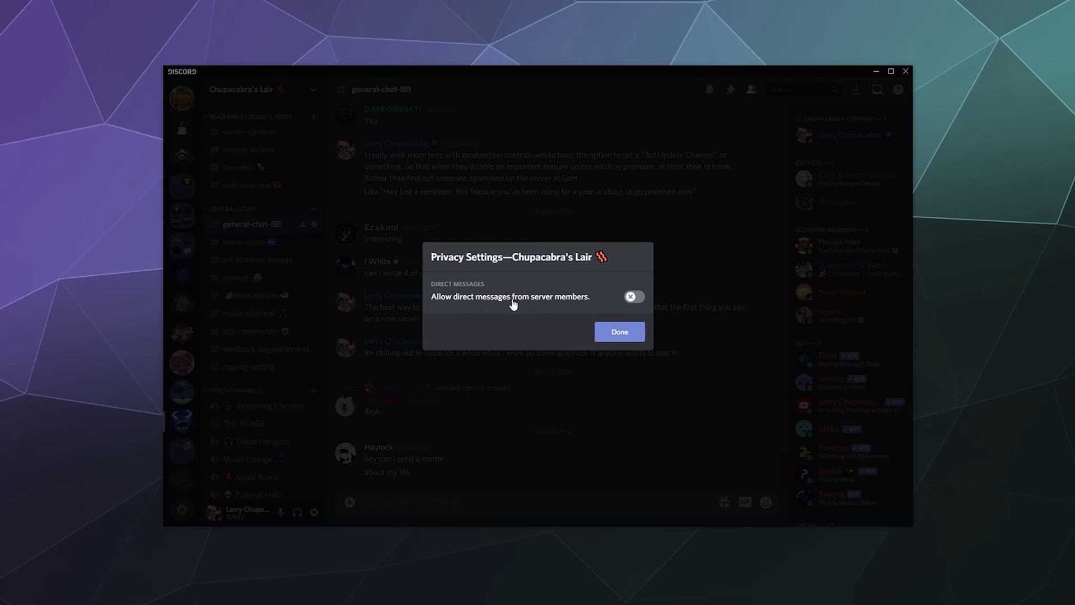
{"action": "left_click", "coordinate": [597, 335]}
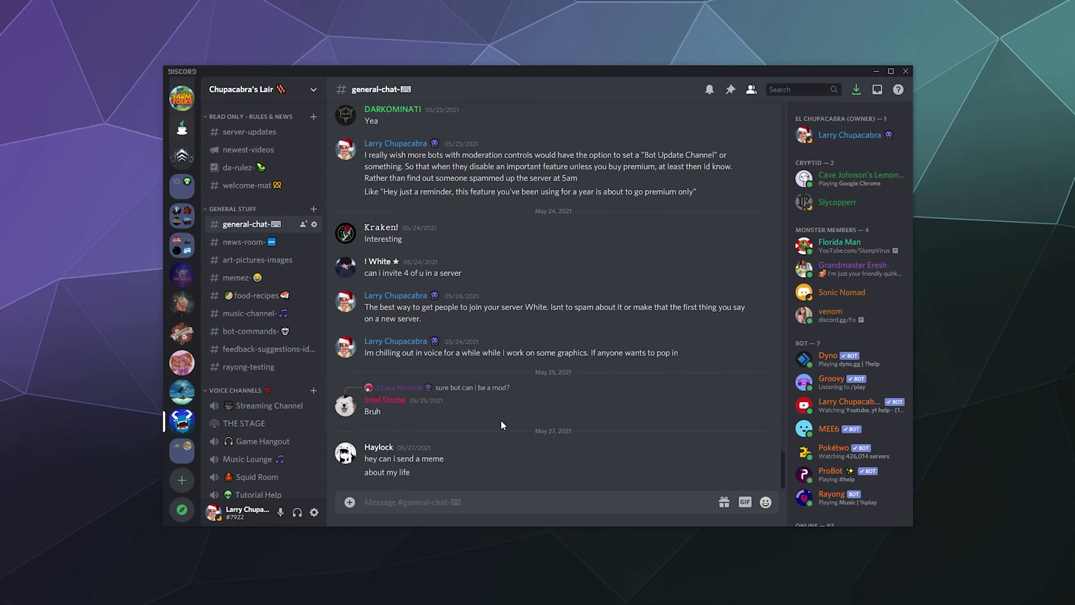
Open the Privacy & Safety page of the user settings
{"action": "left_click", "coordinate": [315, 513]}
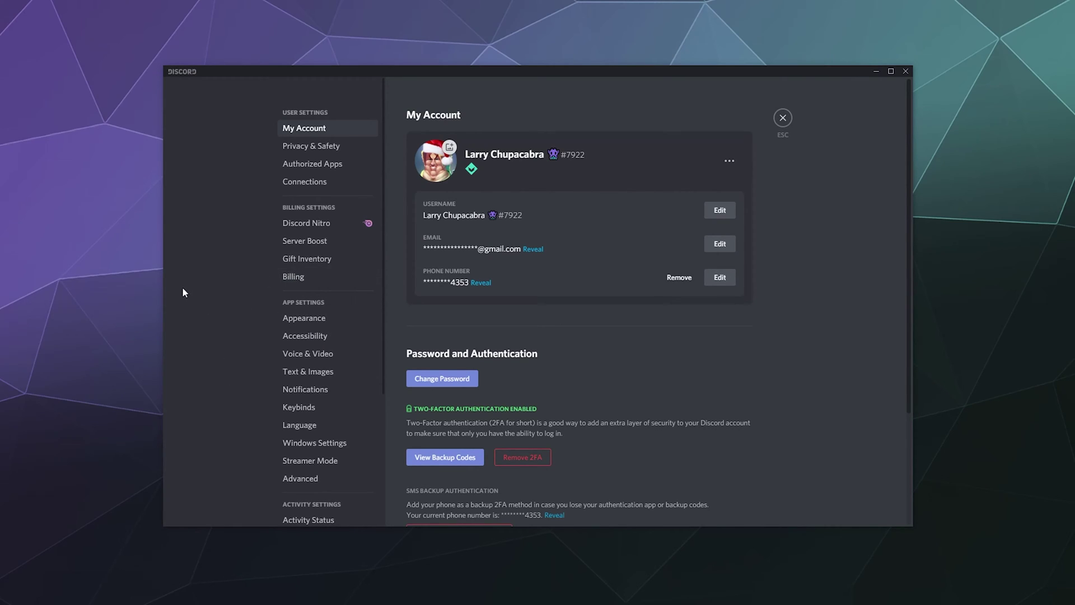
{"action": "left_click", "coordinate": [311, 147]}
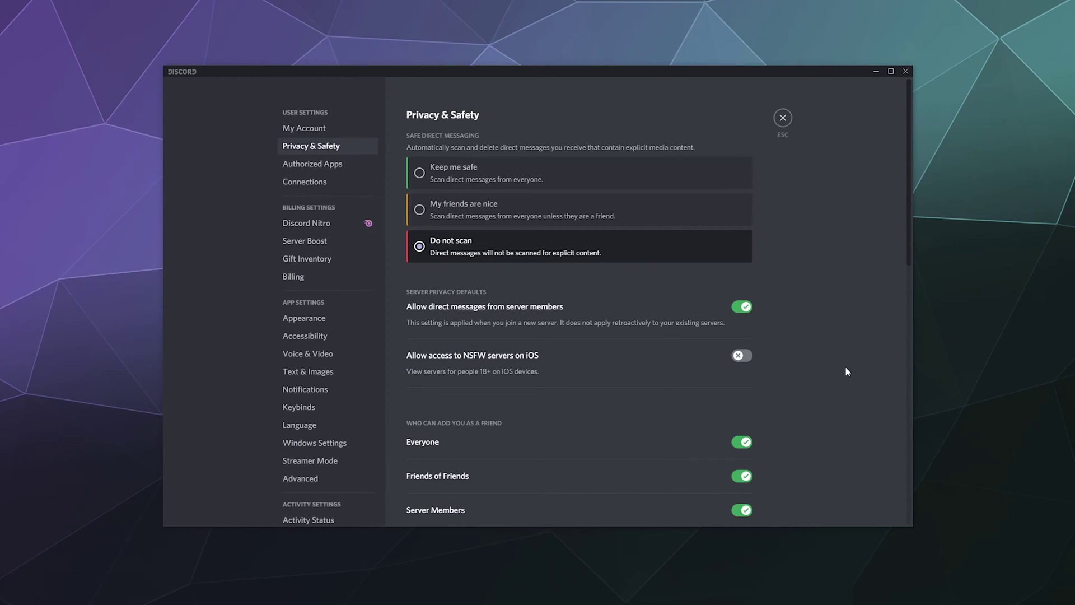
Review who can add you as a friend on the Privacy & Safety page and close the user settings
{"action": "scroll", "coordinate": [822, 368], "scroll_direction": "down", "scroll_amount": 3}
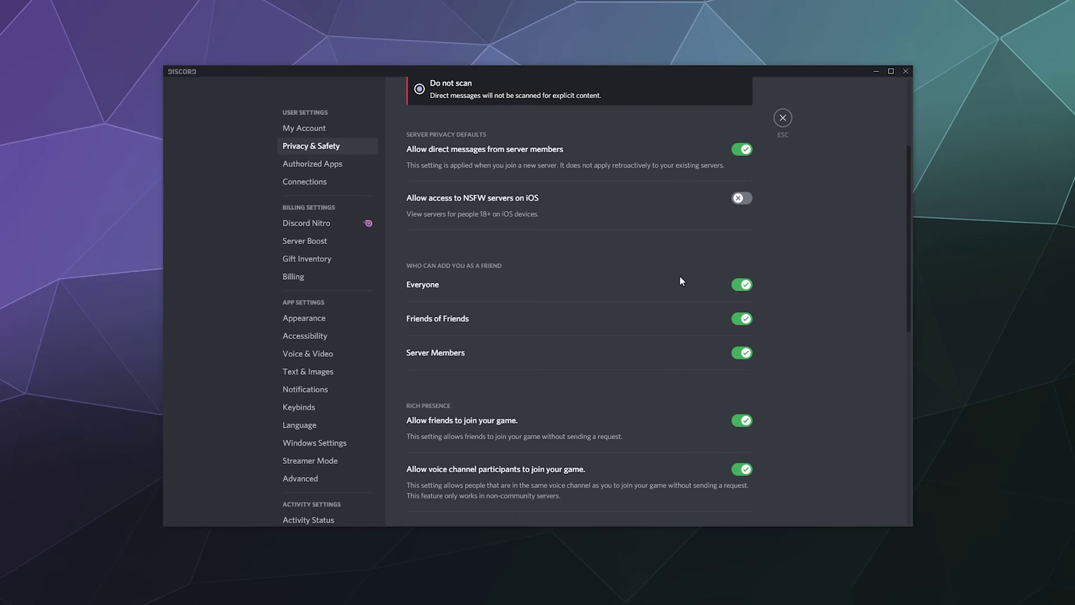
{"action": "left_click", "coordinate": [783, 117]}
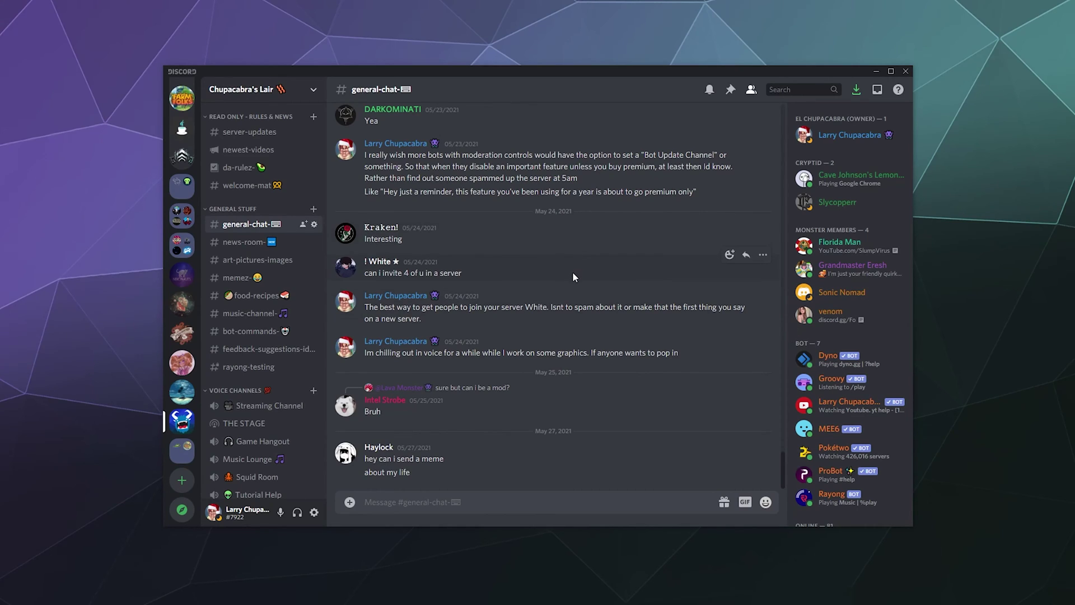
Open the first Monster Members user's profile and add a note about them changing their name a lot without using it to troll
{"action": "right_click", "coordinate": [852, 252]}
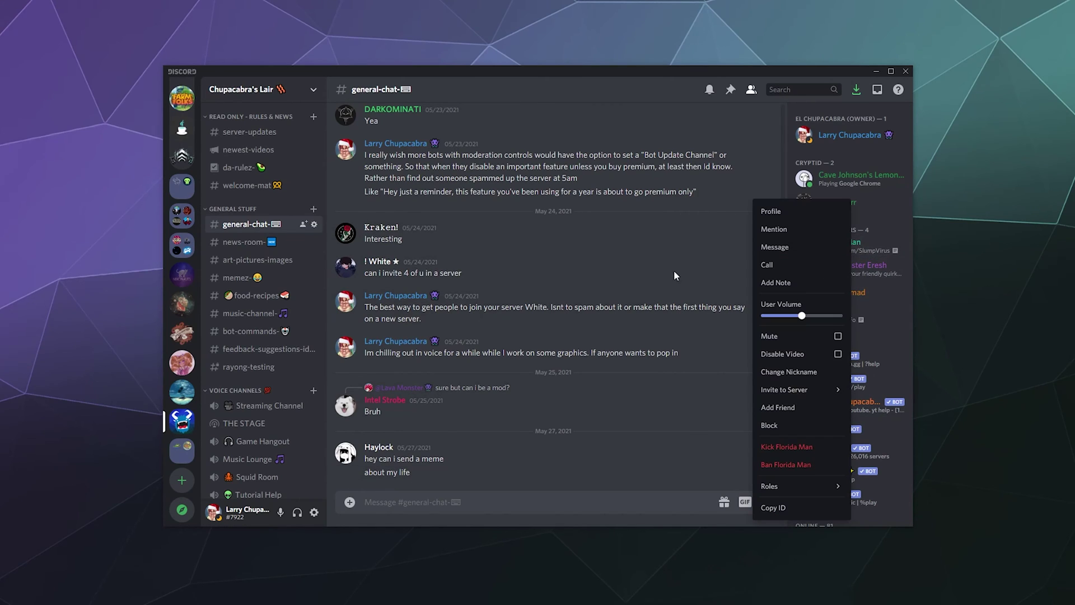
{"action": "left_click", "coordinate": [768, 212]}
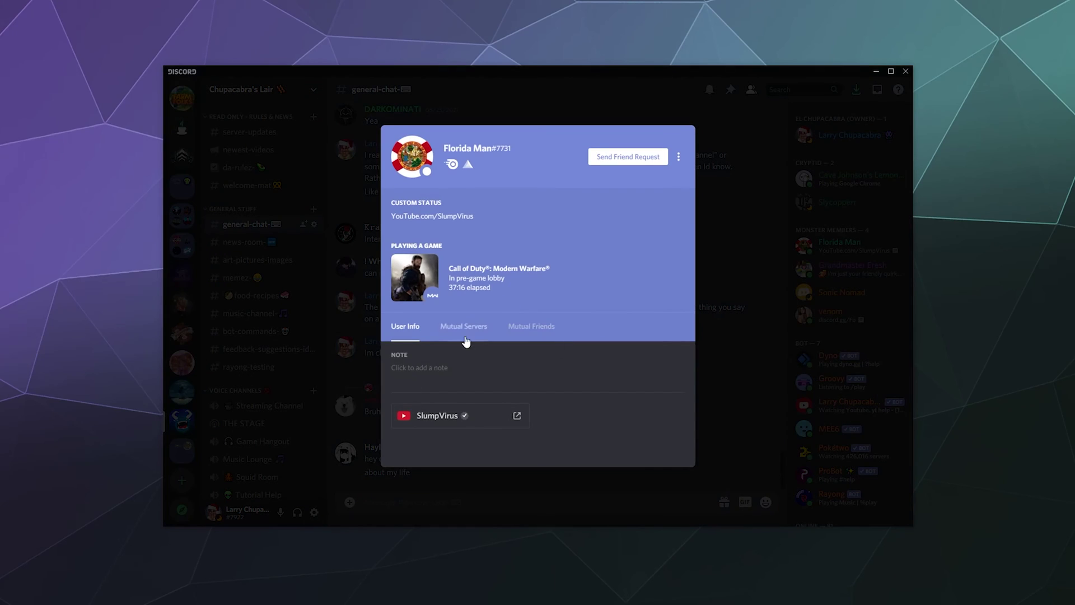
{"action": "left_click", "coordinate": [416, 370]}
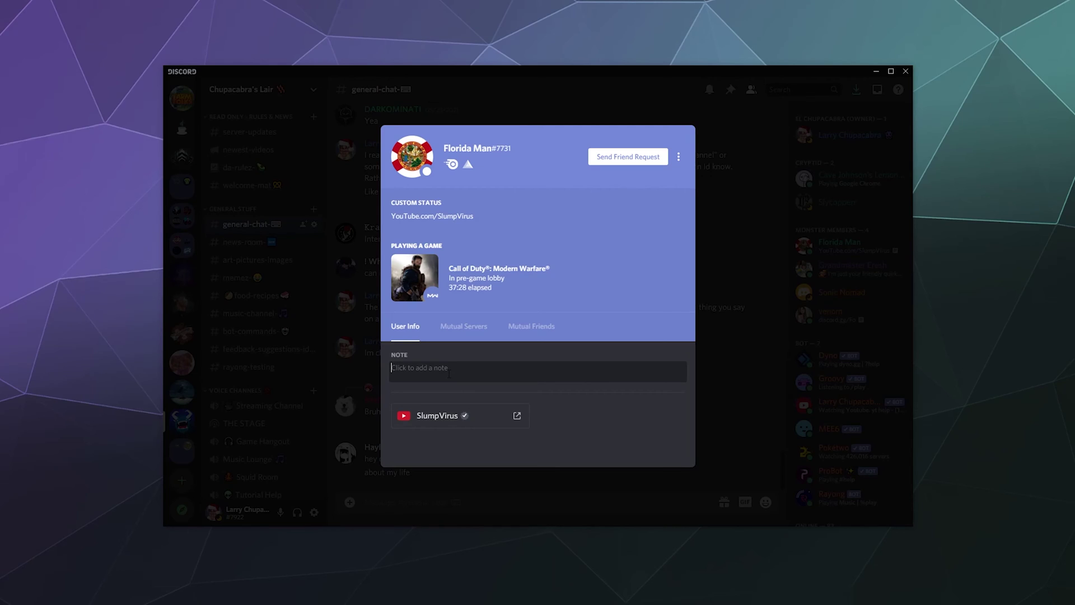
{"action": "type", "text": "This is that Florida Man Person. They have been ch"}
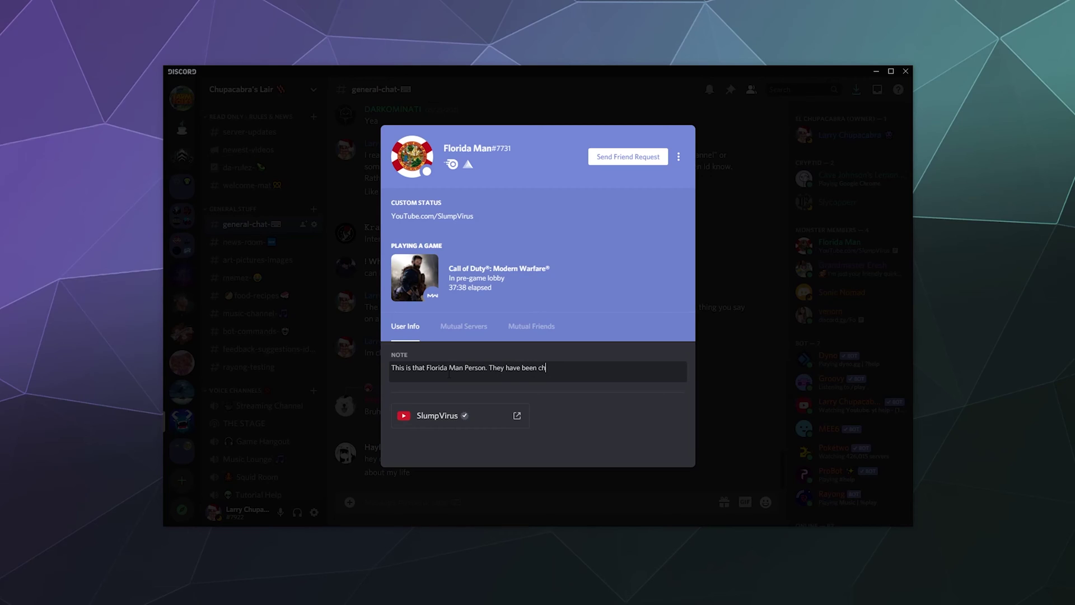
{"action": "type", "text": "anging their name a lot. But I guess thats just their thi"}
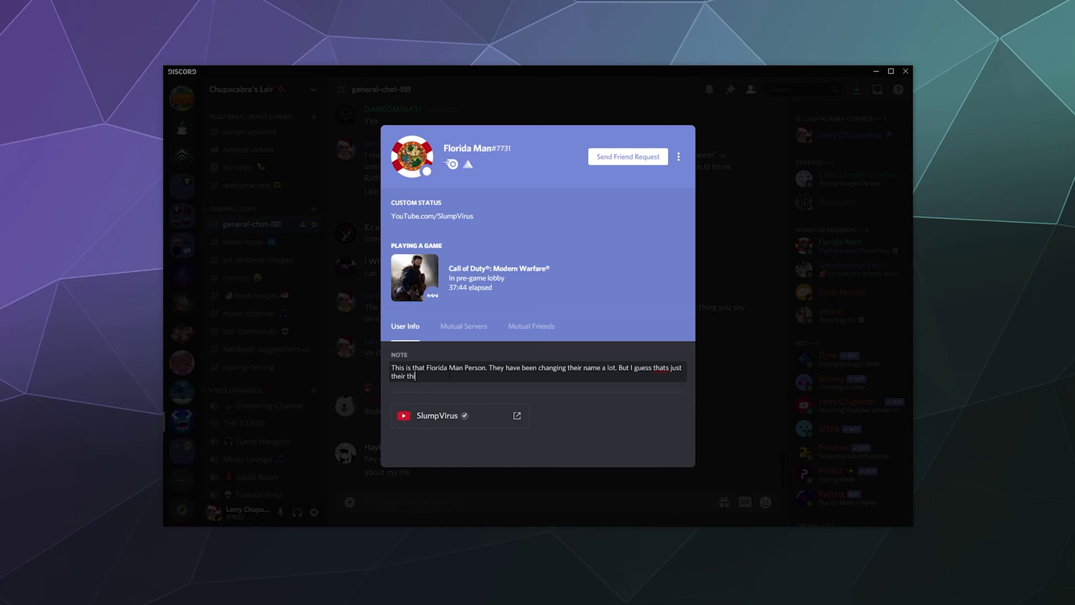
{"action": "type", "text": "ng cus they havent tried using it to troll"}
{"action": "key", "text": "Return"}
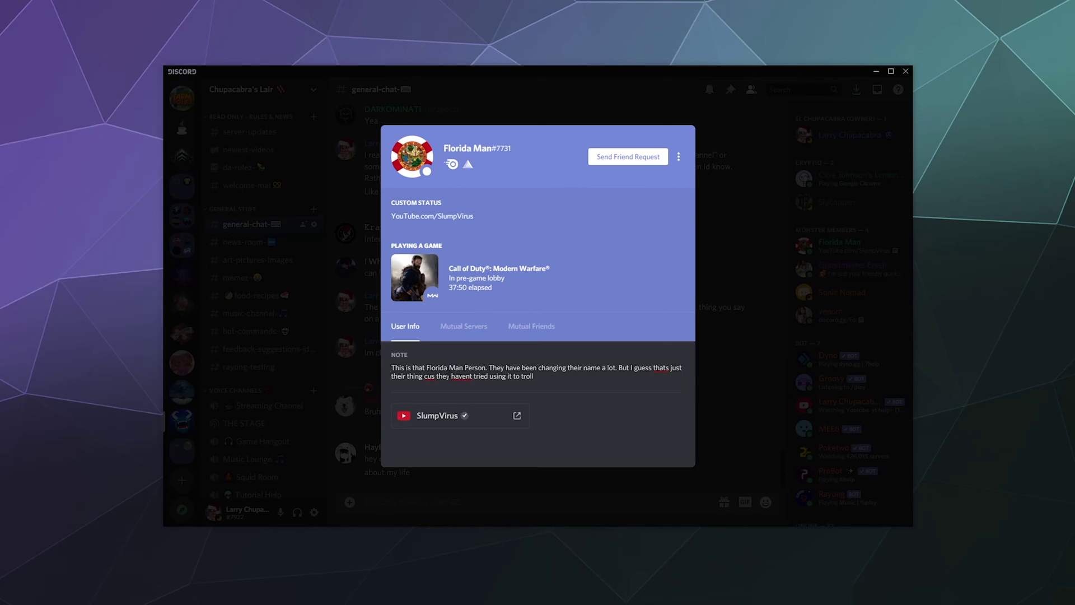
Delete the entire note from the member's profile and close the profile
{"action": "triple_click", "coordinate": [439, 377]}
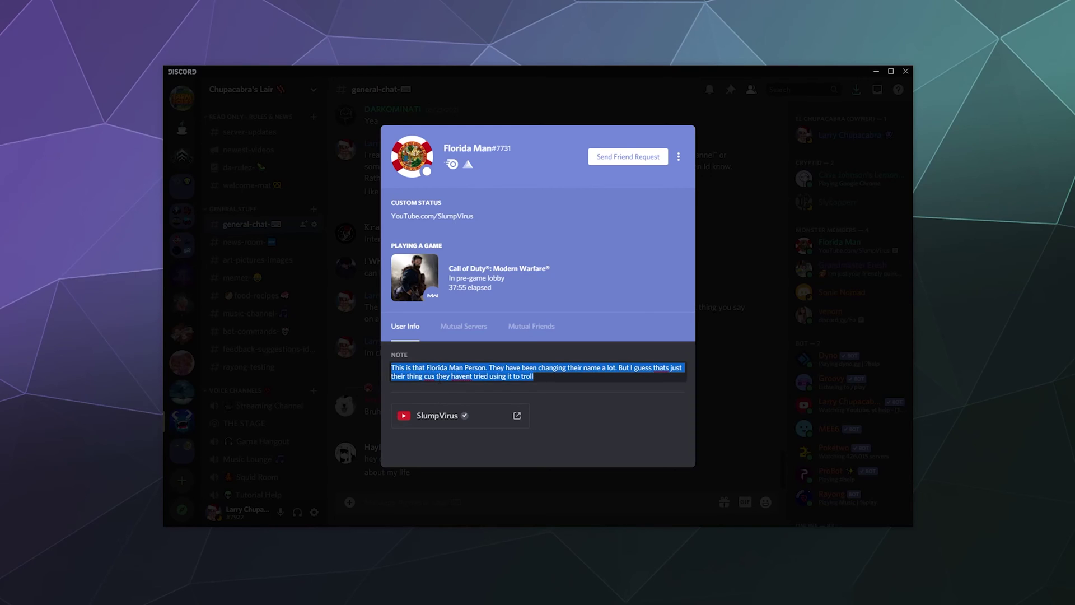
{"action": "key", "text": "BackSpace"}
{"action": "left_click", "coordinate": [721, 300]}
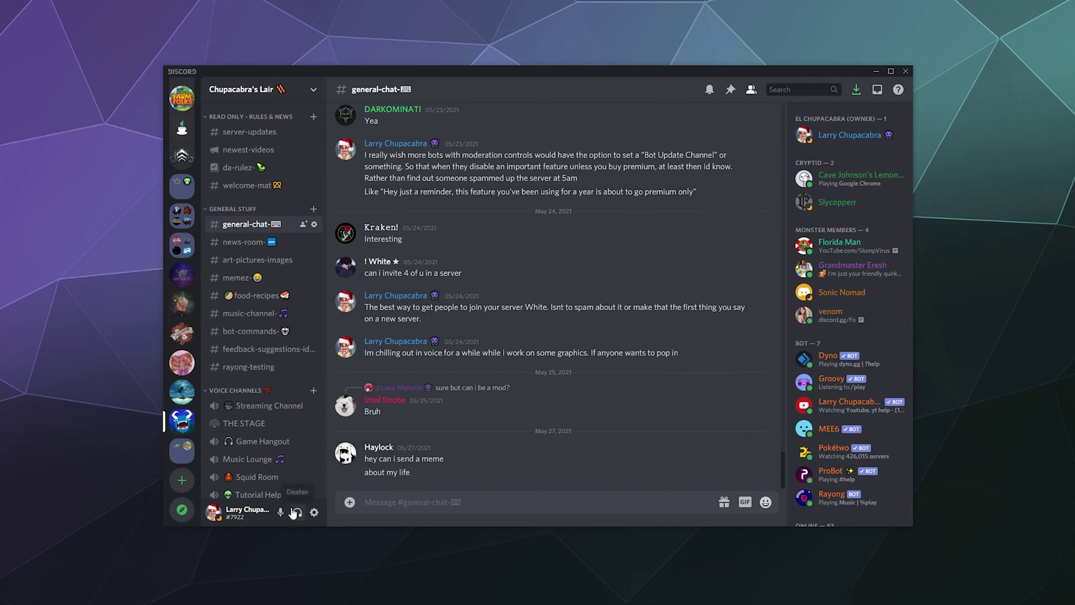
Reopen the Privacy & Safety user settings, review the direct message, friend request and data usage options, and close the settings
{"action": "left_click", "coordinate": [314, 512]}
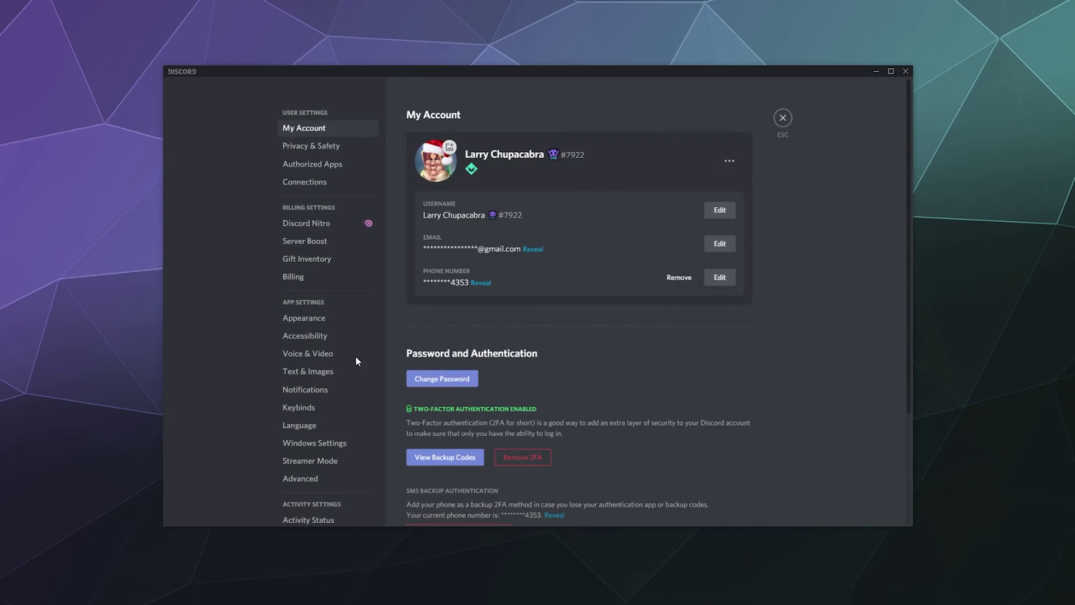
{"action": "left_click", "coordinate": [329, 149]}
{"action": "scroll", "coordinate": [552, 311], "scroll_direction": "down", "scroll_amount": 7}
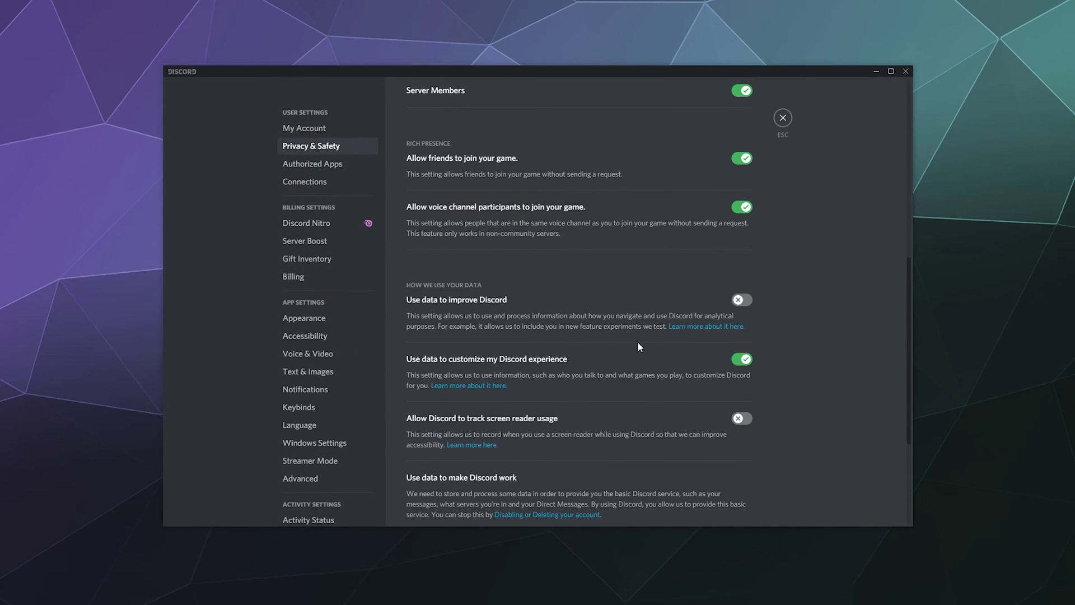
{"action": "scroll", "coordinate": [624, 346], "scroll_direction": "down", "scroll_amount": 3}
{"action": "scroll", "coordinate": [623, 346], "scroll_direction": "up", "scroll_amount": 7}
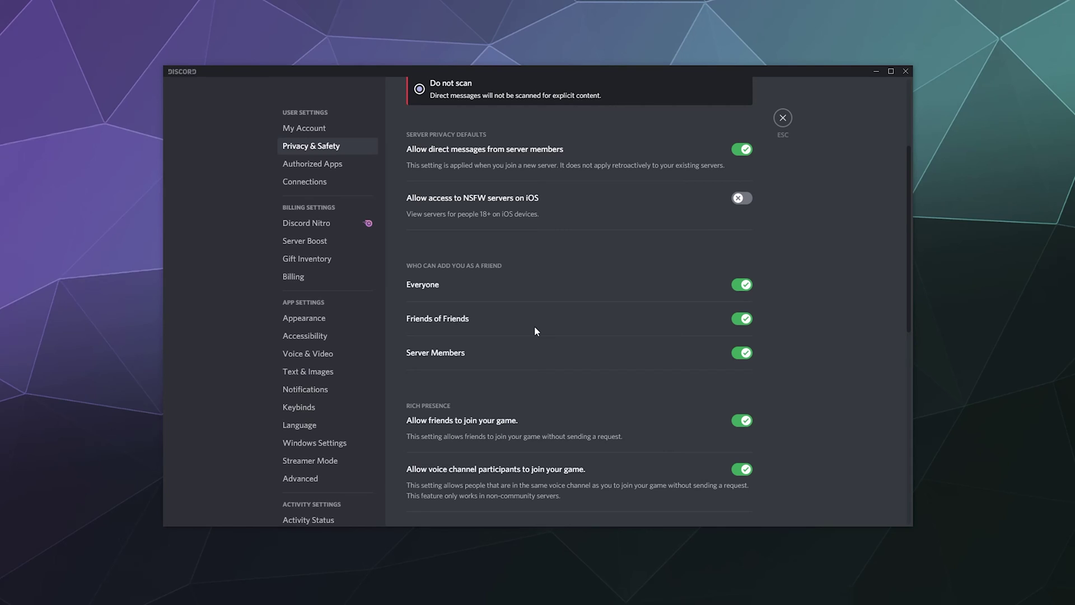
{"action": "scroll", "coordinate": [535, 325], "scroll_direction": "up", "scroll_amount": 3}
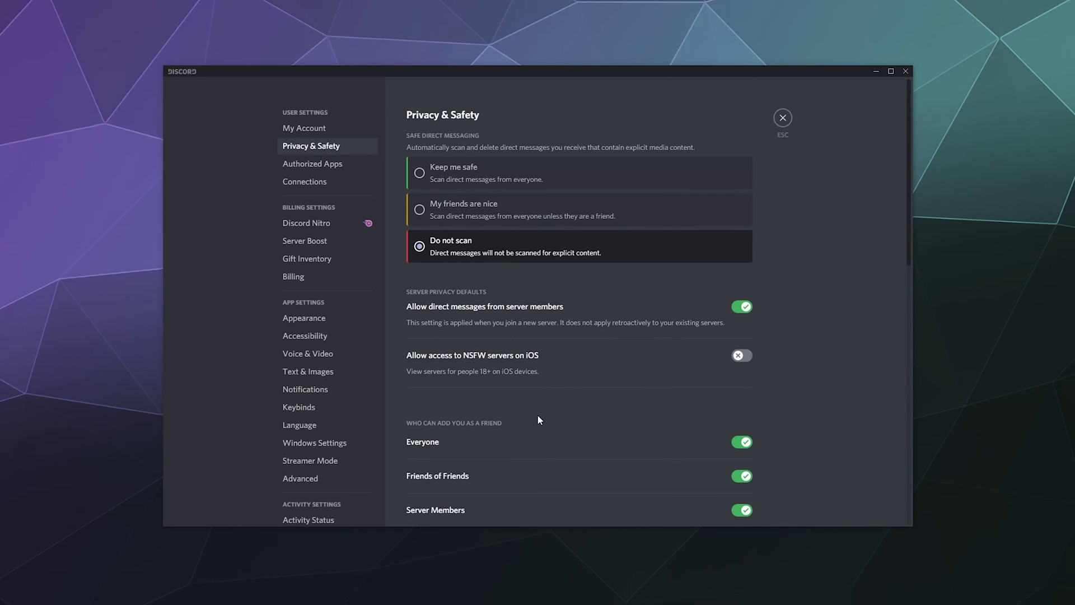
{"action": "left_click", "coordinate": [783, 117]}
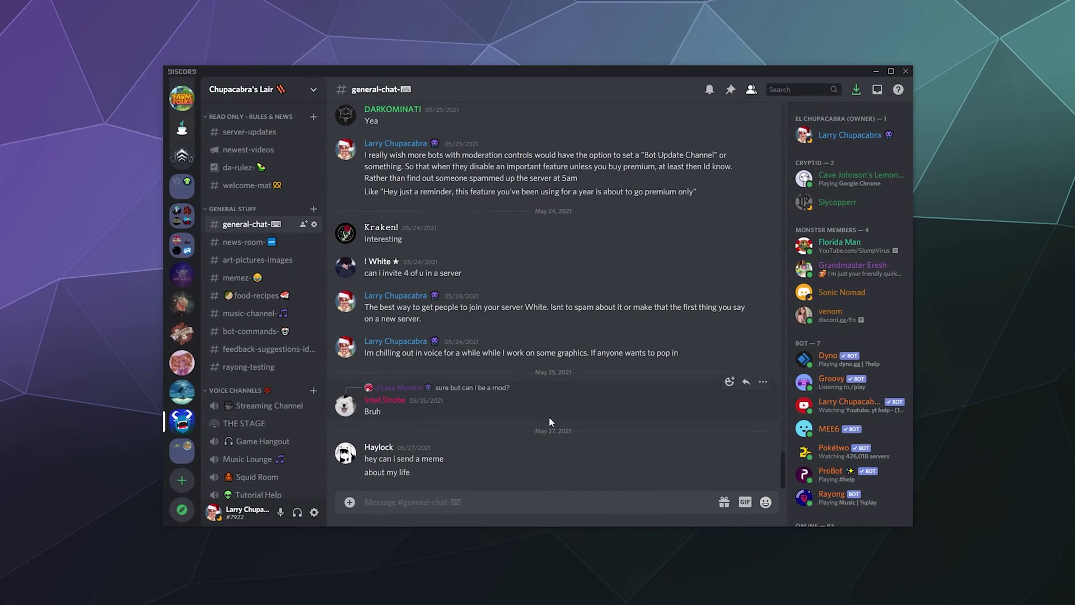